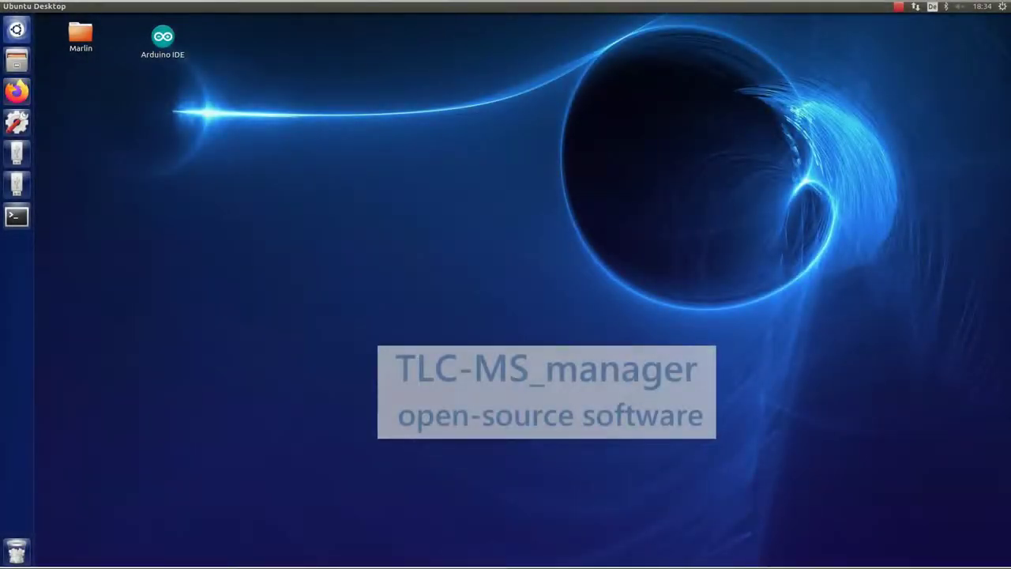
Connect to the instrument board and switch to the TLC-MS plate workflow page
click(17, 93)
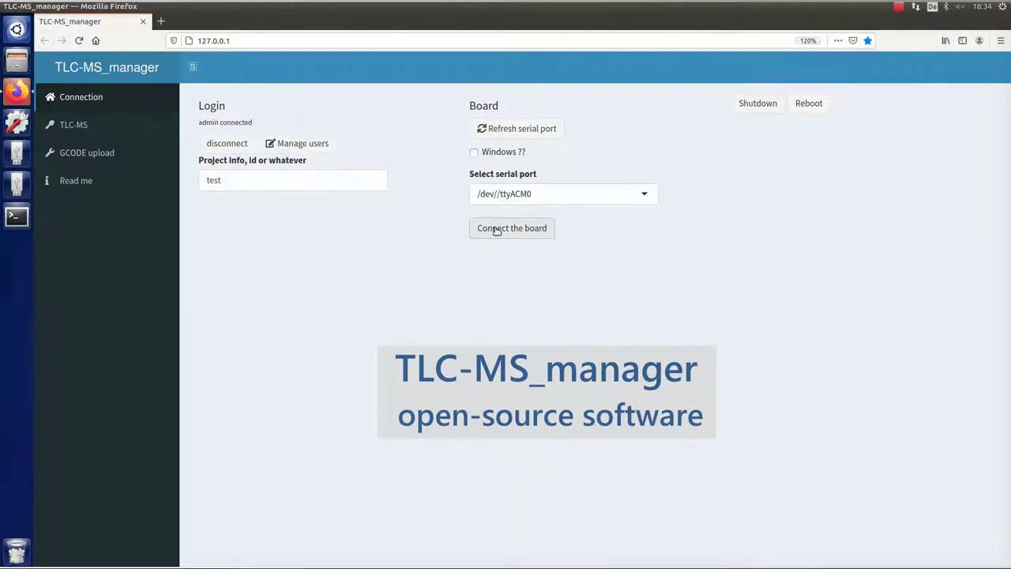
click(497, 229)
click(138, 129)
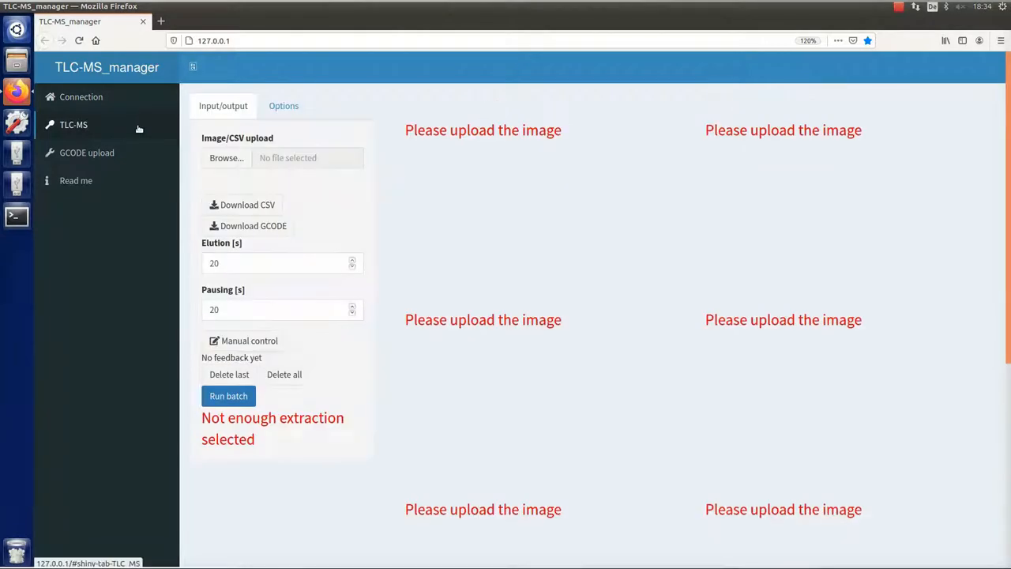
Upload the plate image BS_vor_Elution.tif
click(221, 161)
click(395, 180)
click(744, 474)
Frame the lower plate region and mark five elution zones as extraction points
drag(431, 219, 492, 294)
click(806, 267)
click(803, 239)
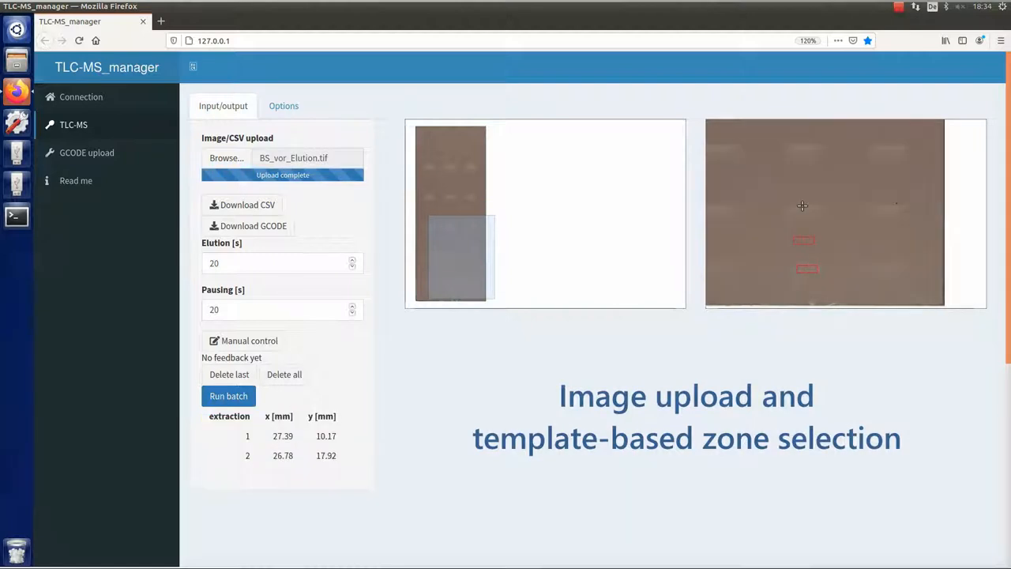
click(803, 206)
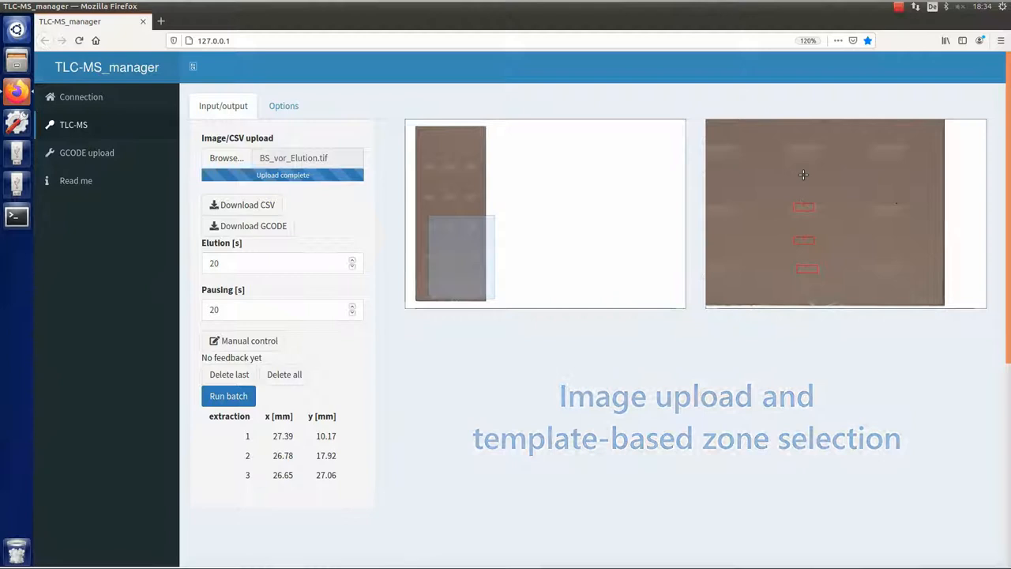
click(804, 174)
click(805, 149)
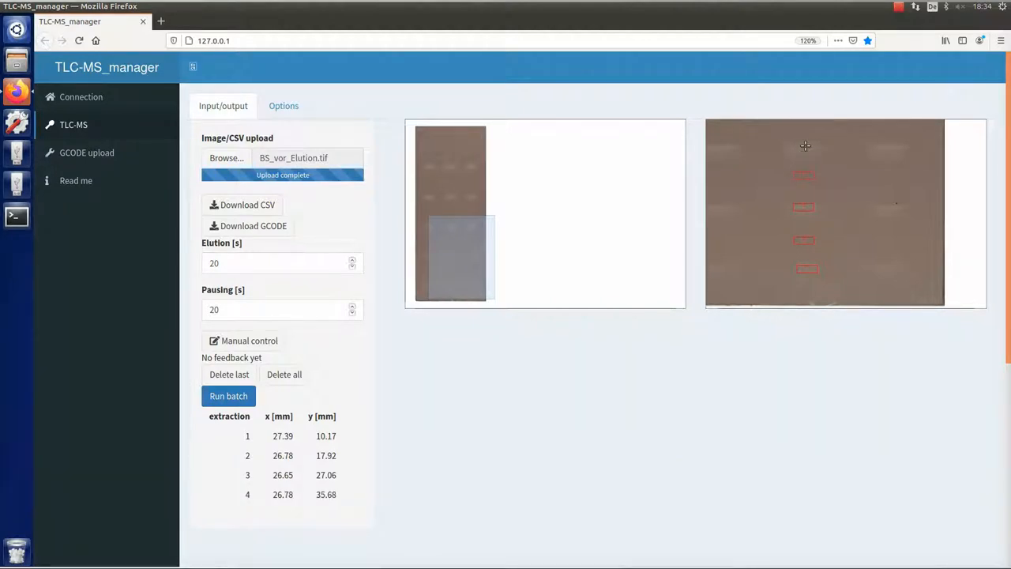
Shift the magnified region up and mark four more elution zones near the plate top
drag(457, 253, 457, 188)
click(813, 249)
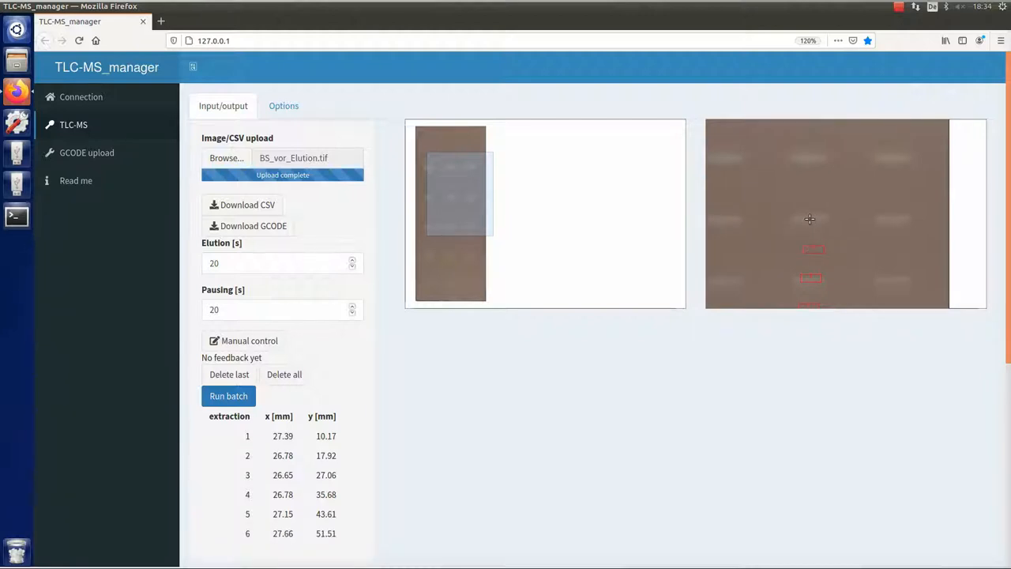
click(810, 218)
click(807, 186)
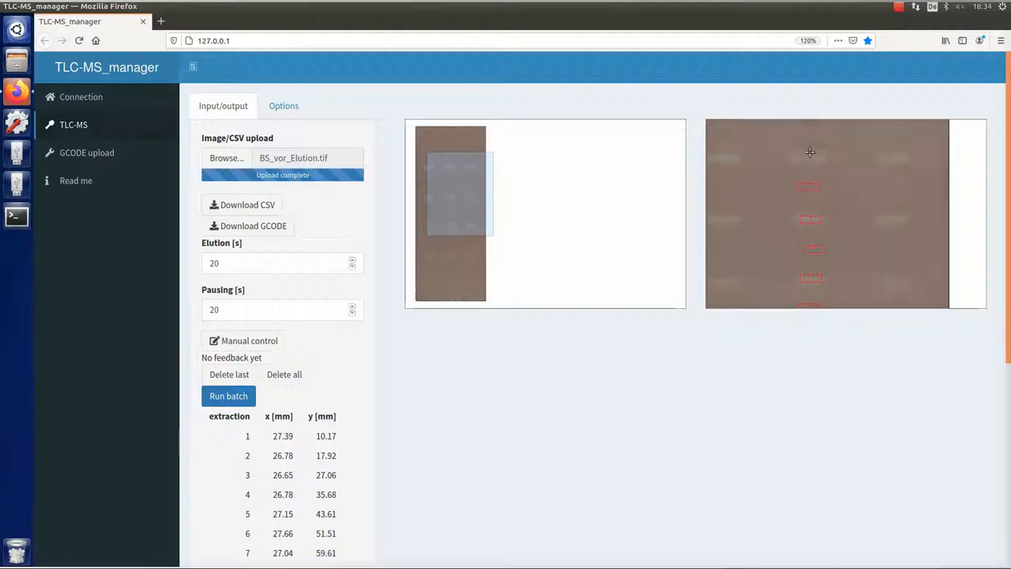
click(809, 151)
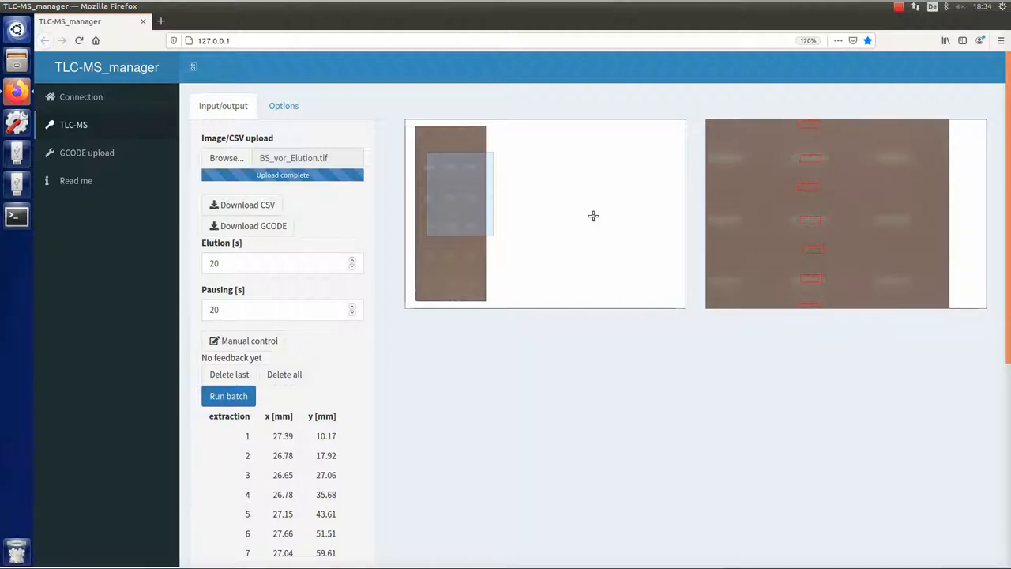
scroll(346, 449, down, 2)
scroll(345, 449, down, 1)
scroll(345, 449, up, 4)
scroll(345, 448, up, 1)
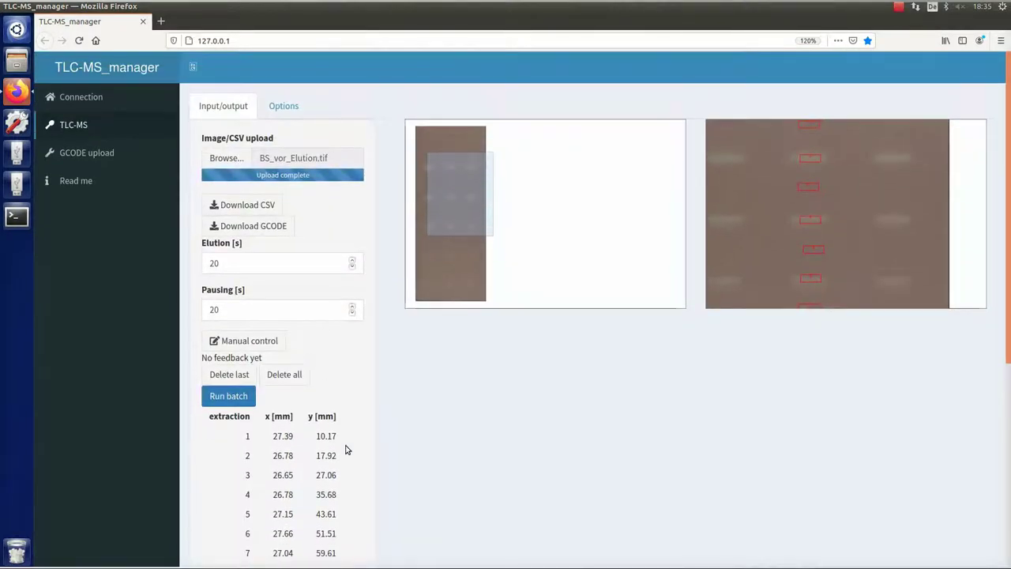
In manual control, switch the LED on and home the X and Y/Z axes
click(255, 343)
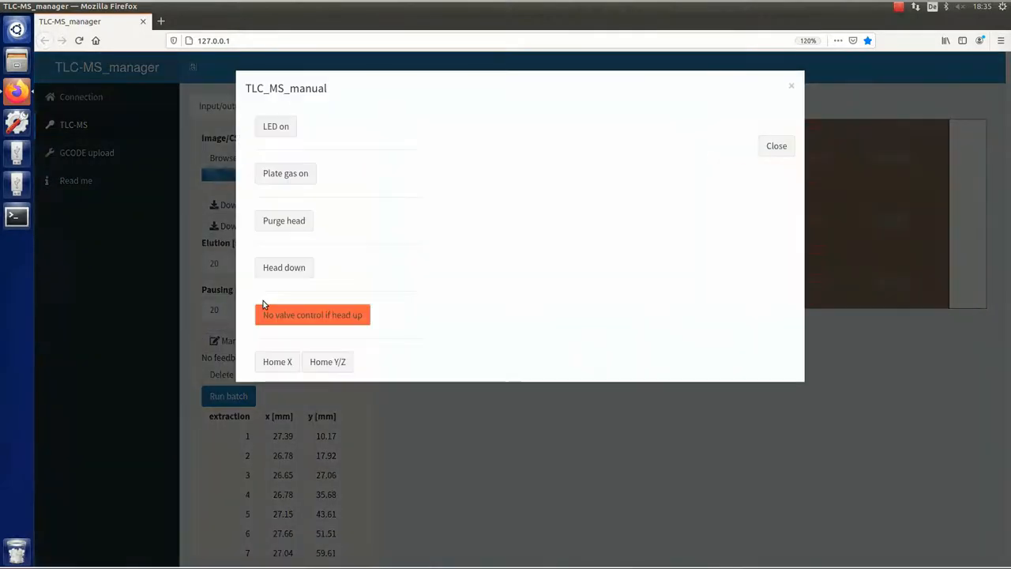
click(274, 127)
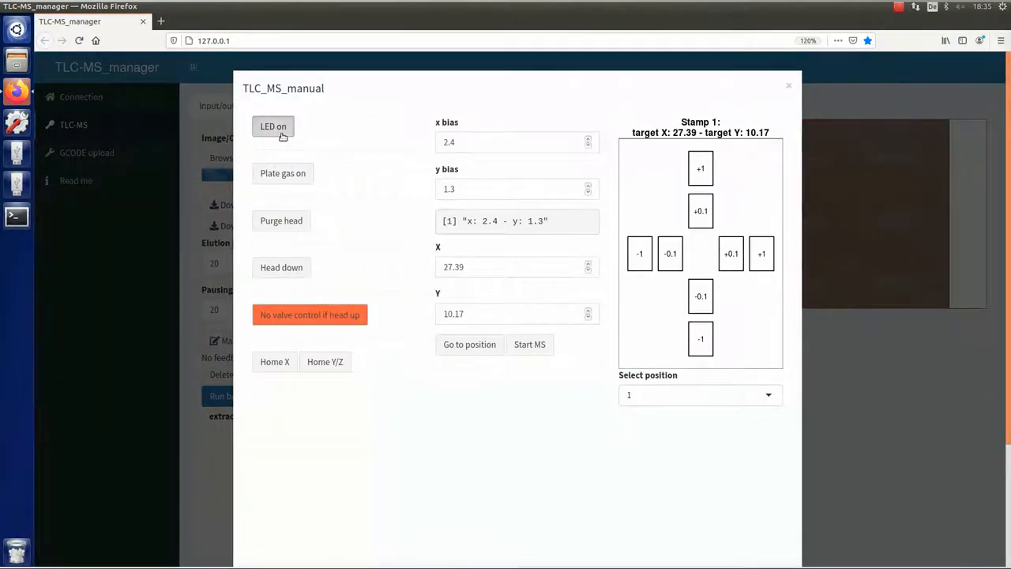
click(277, 361)
click(328, 362)
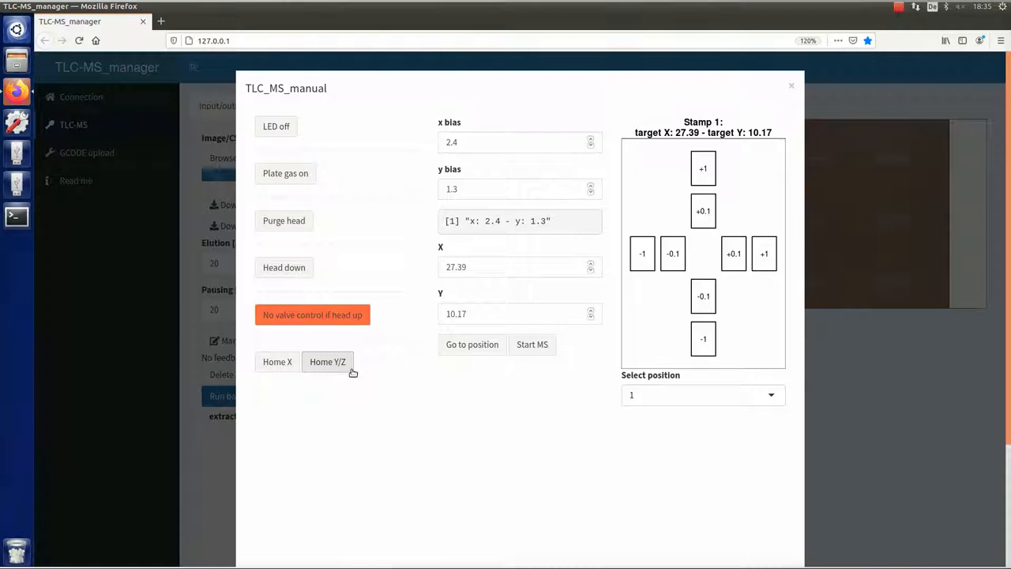
Send the head to extraction position 1
click(653, 397)
click(631, 418)
click(468, 348)
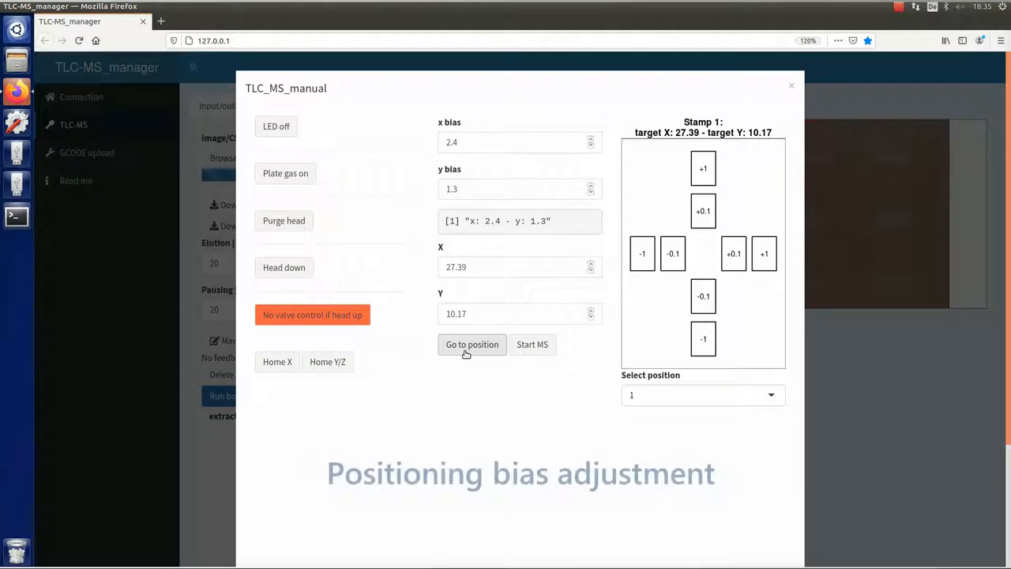
Enter an x bias of 1.2 and a y bias of 2 for positioning
click(458, 142)
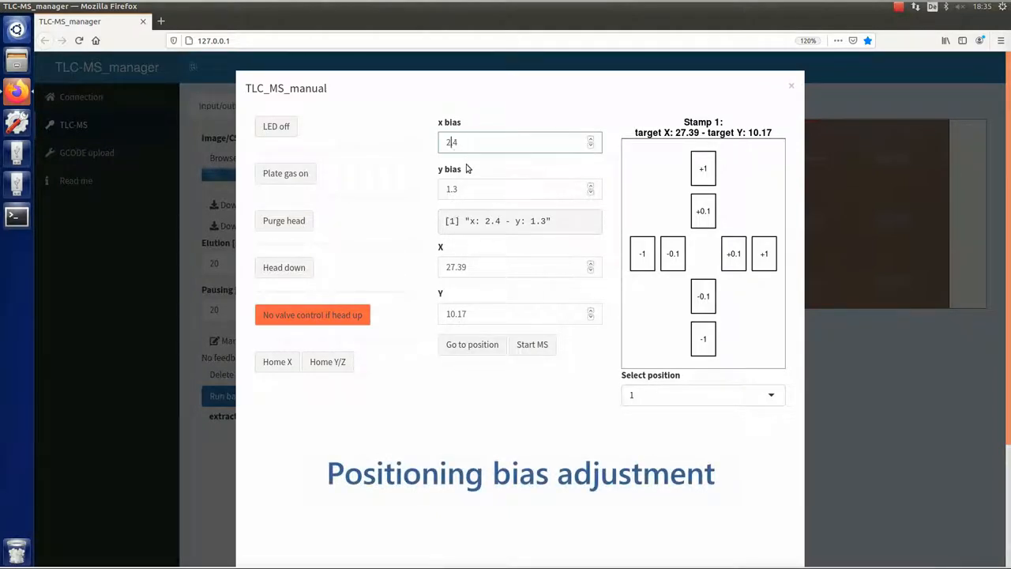
text(0.4)
key(Return)
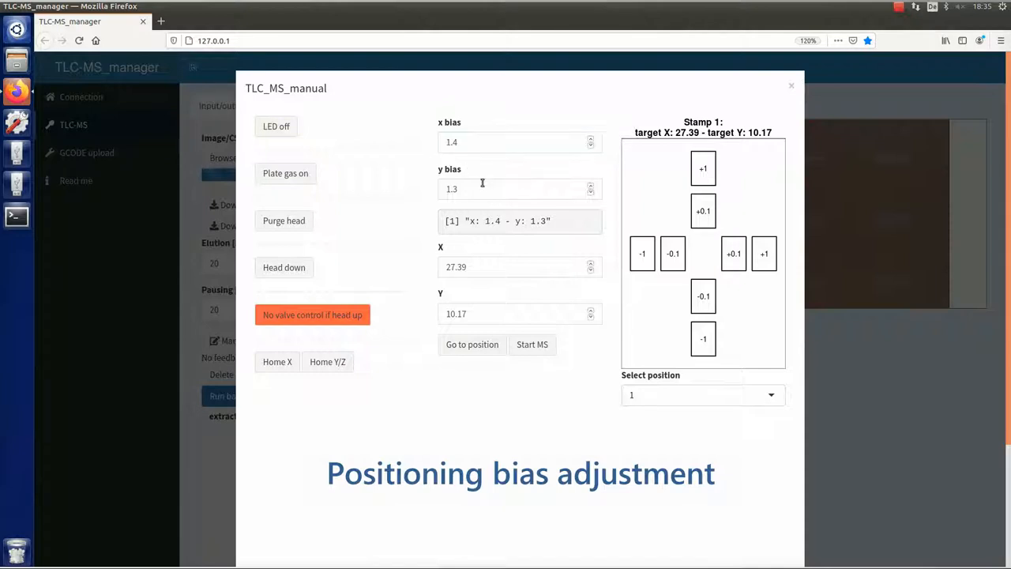
click(480, 189)
text(0)
key(Return)
drag(461, 188, 440, 190)
text(2)
key(Return)
click(496, 268)
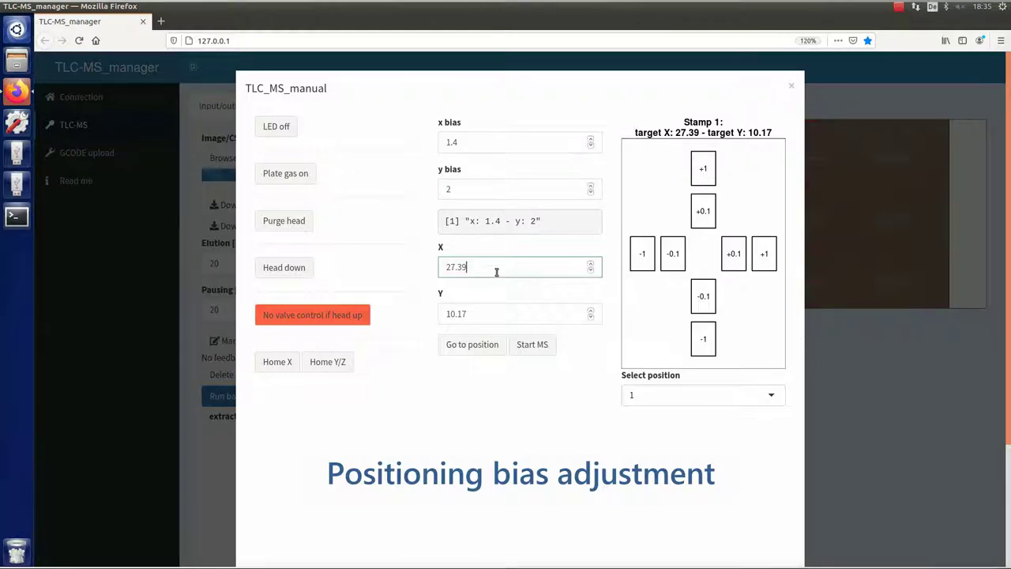
Revisit position 1, lower the y bias by 0.1 steps toward 1.7 and re-check
click(677, 393)
click(670, 417)
click(472, 348)
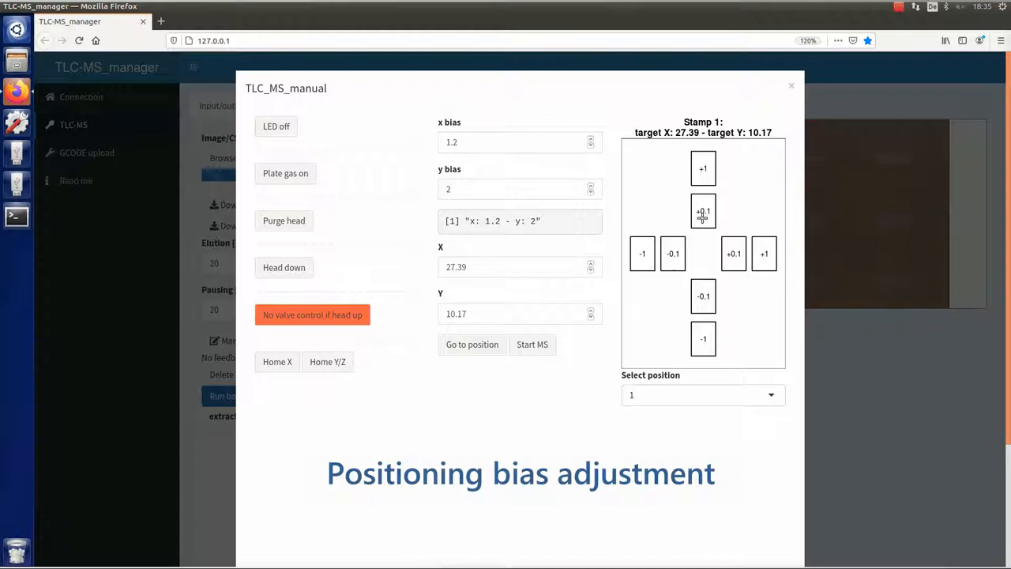
click(703, 214)
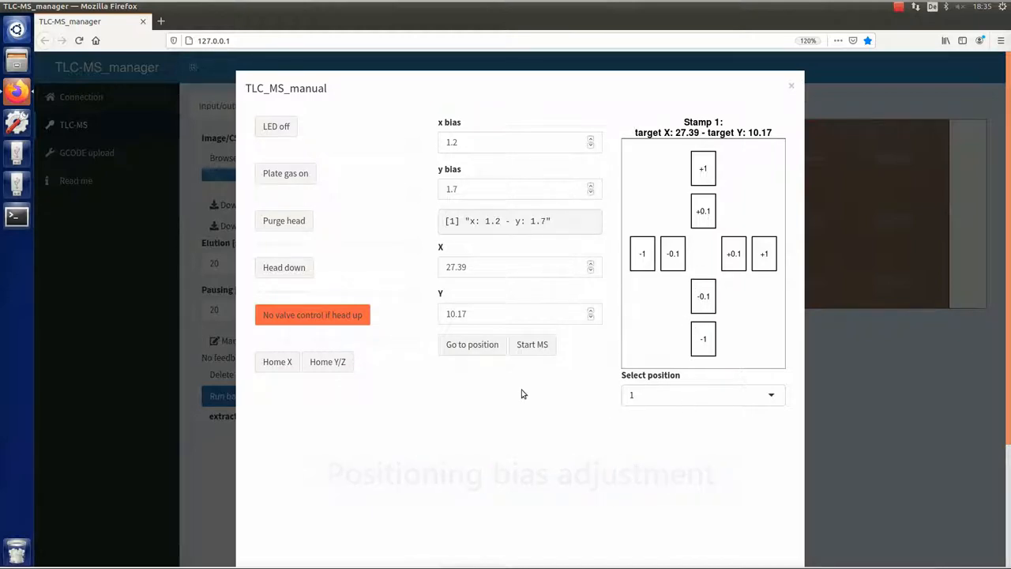
click(472, 345)
Send the head to stamp positions 2 and 5 to check the bias
click(629, 393)
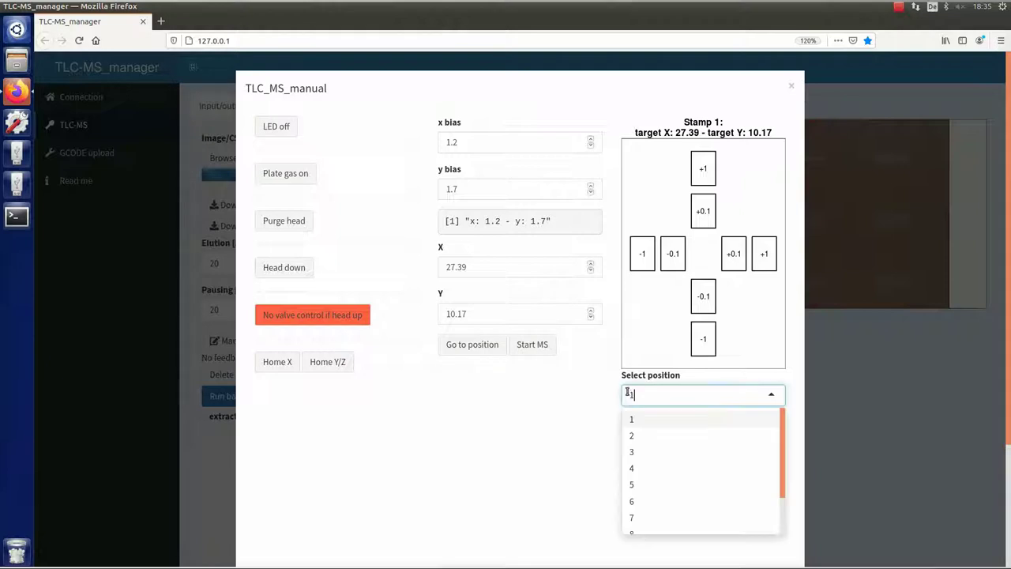
click(635, 434)
click(472, 345)
click(649, 395)
click(648, 483)
click(472, 344)
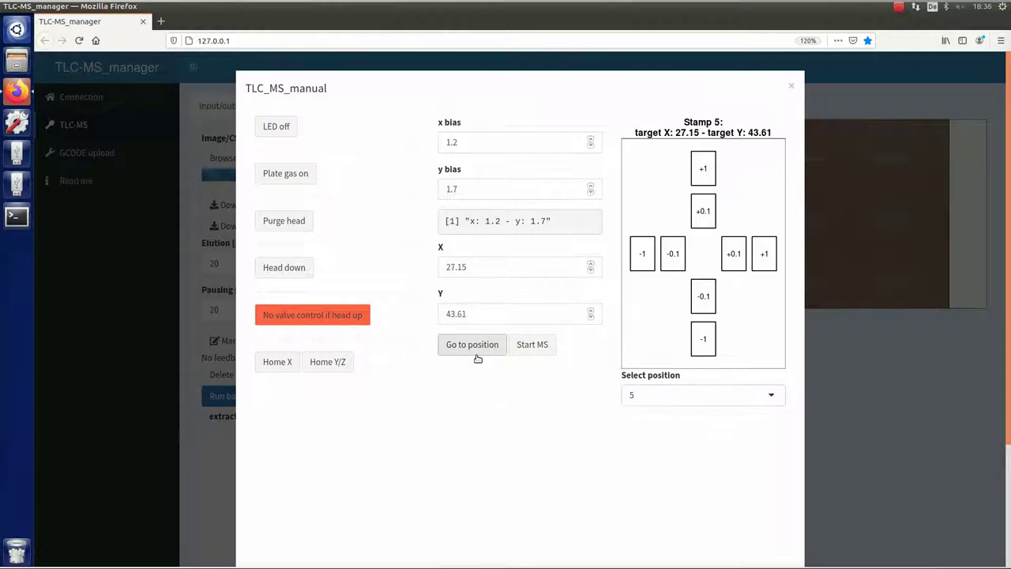
Send the head to stamp position 9, then close manual control
click(683, 405)
scroll(684, 427, down, 3)
scroll(664, 395, down, 2)
click(664, 406)
click(471, 241)
scroll(551, 443, up, 3)
scroll(551, 443, up, 3)
click(792, 88)
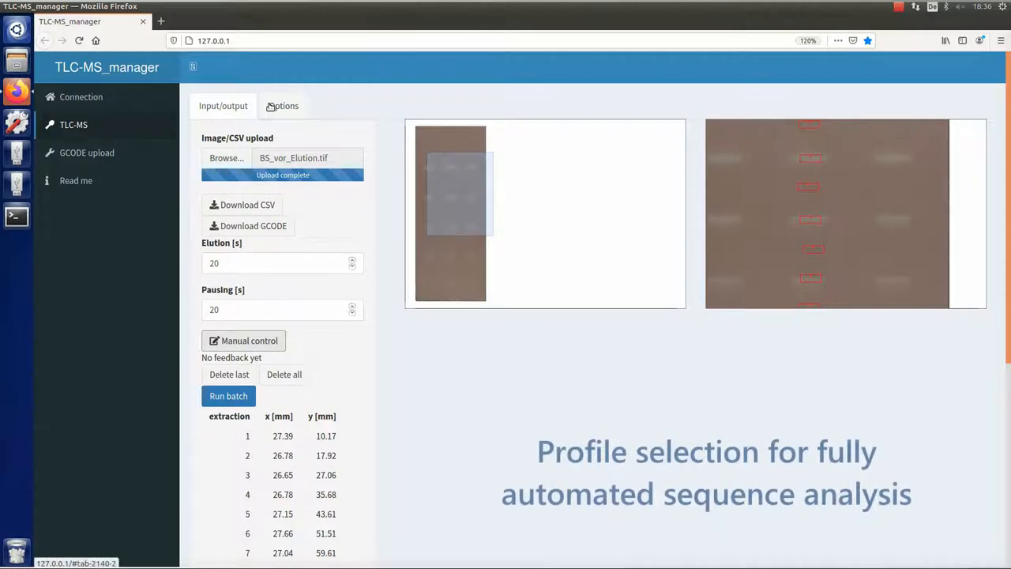
Load the TLC-HPLC-MS contact closure to pump and MS profile in Options, then return to Input/output
click(271, 106)
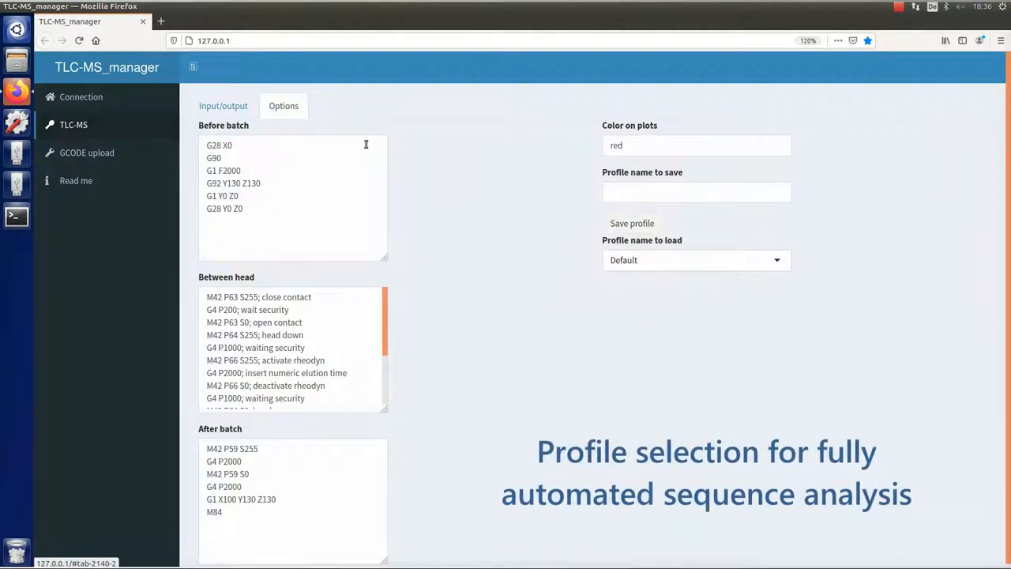
click(622, 263)
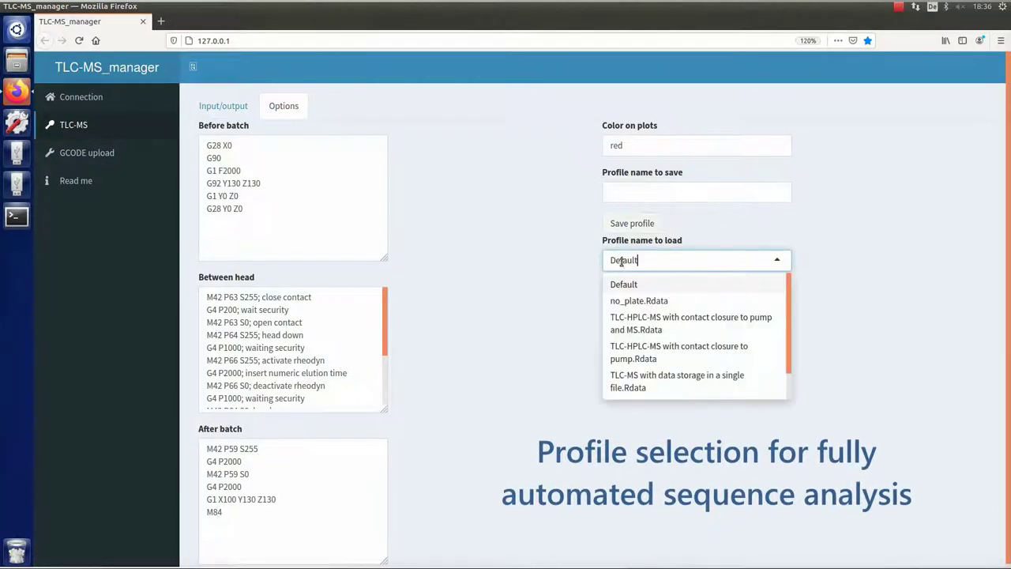
click(632, 330)
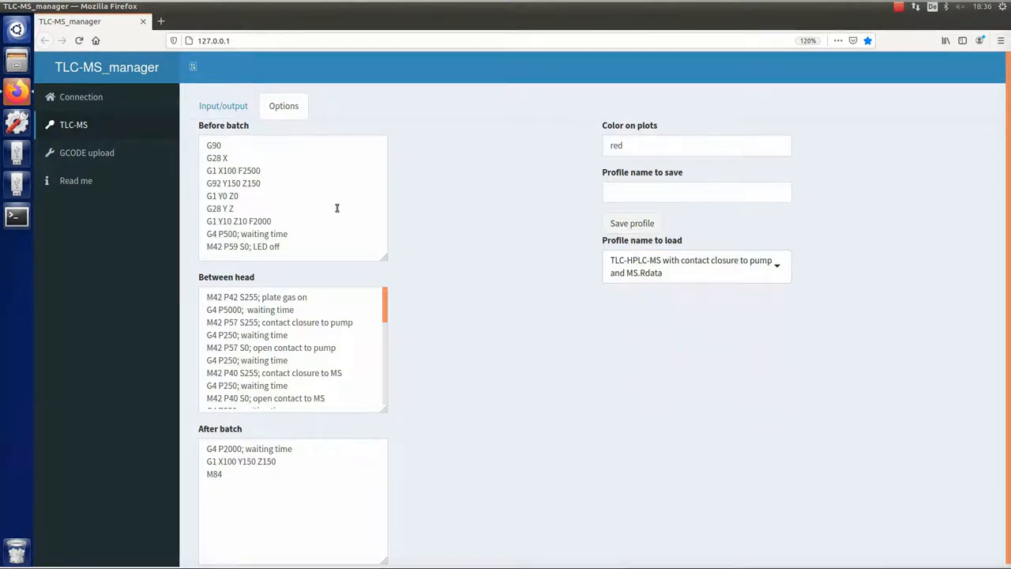
scroll(359, 312, down, 5)
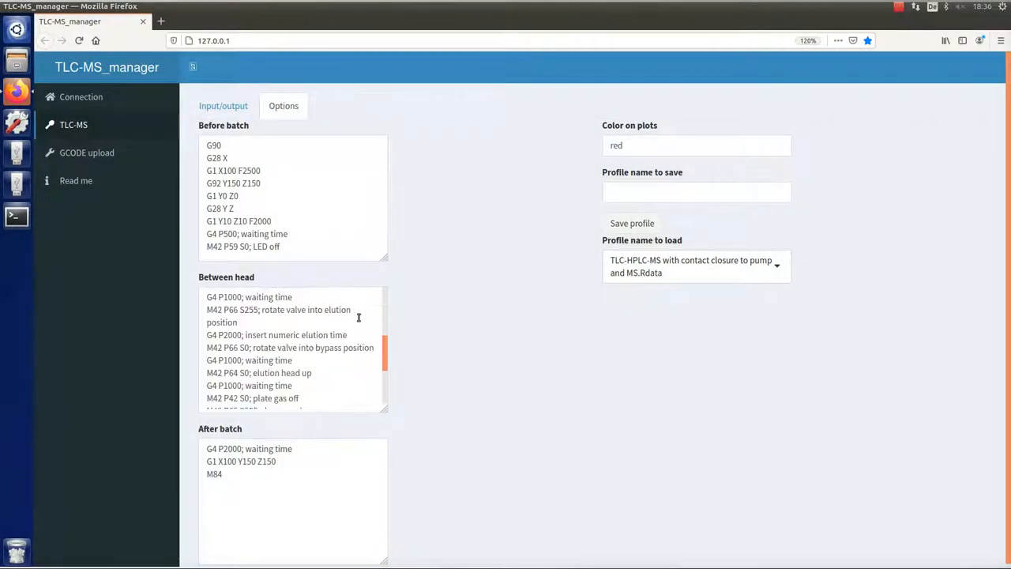
scroll(359, 312, down, 5)
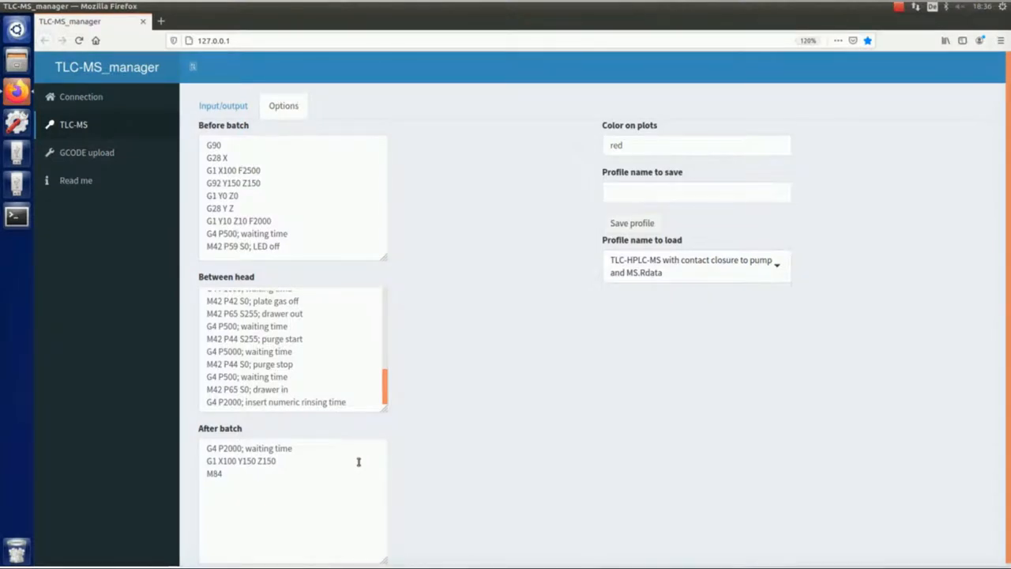
click(224, 106)
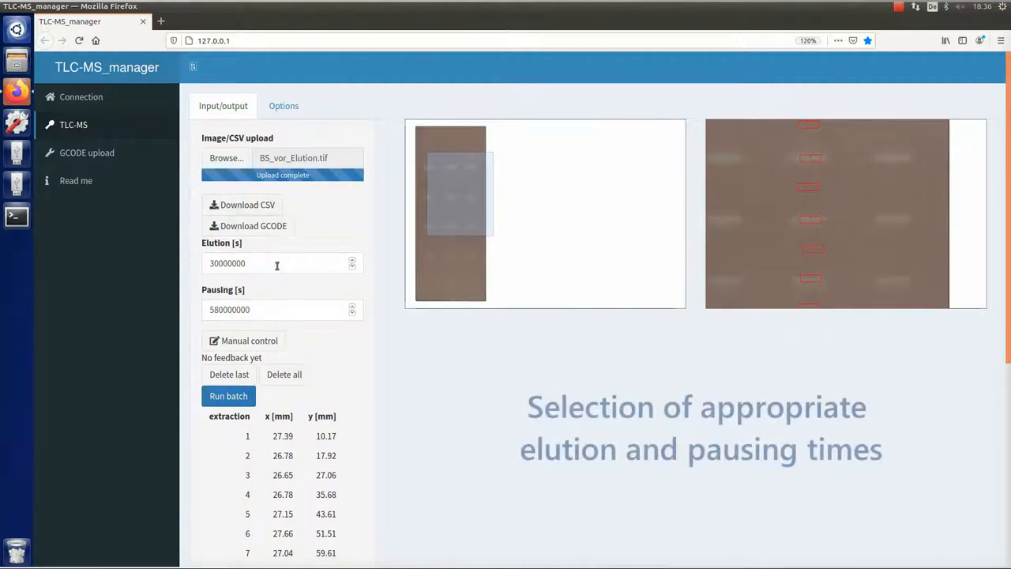
Set the elution time to 30 s and the pausing time to 580 s
click(230, 262)
double_click(230, 262)
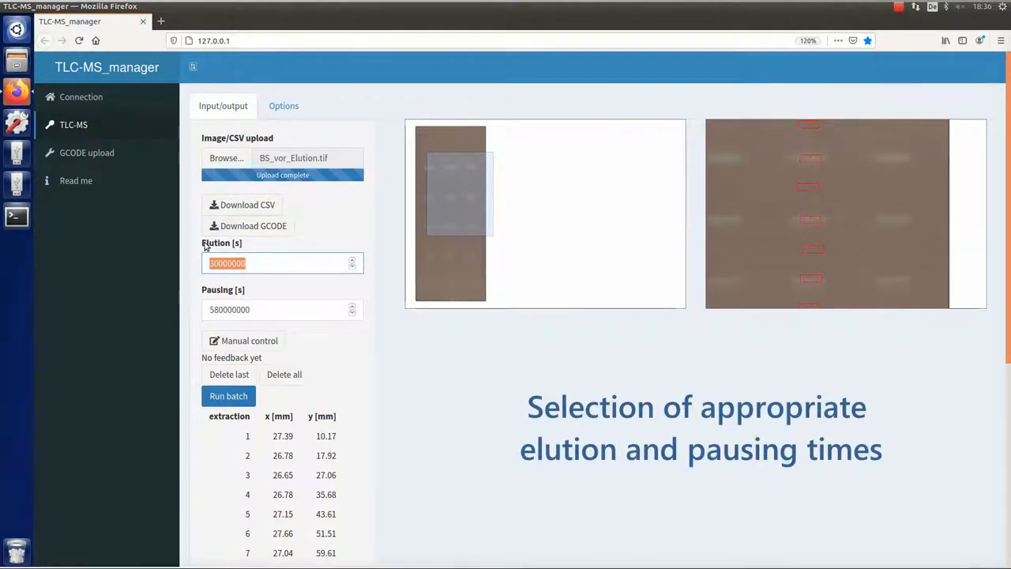
text(30)
click(273, 309)
double_click(229, 309)
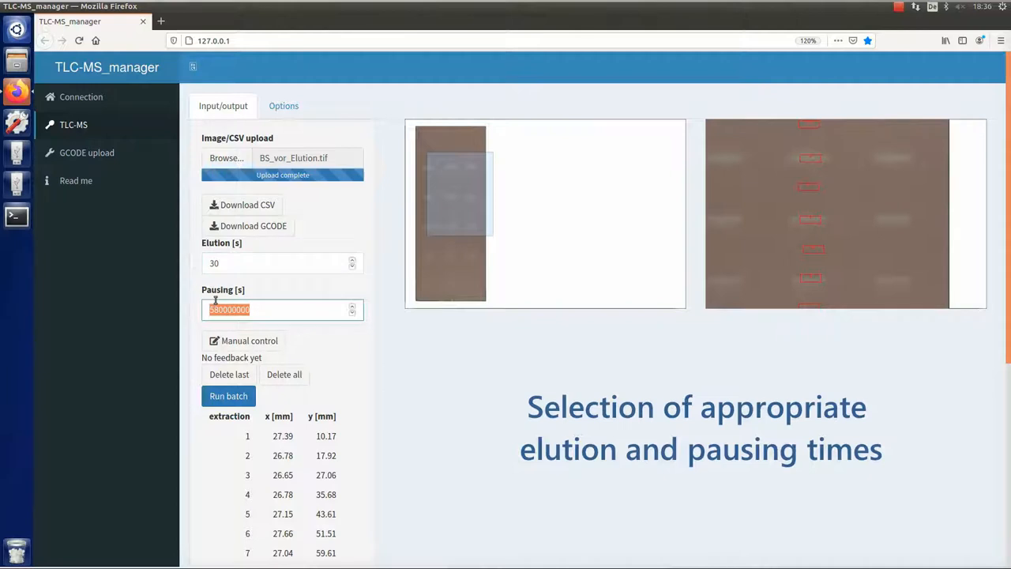
text(580)
click(320, 337)
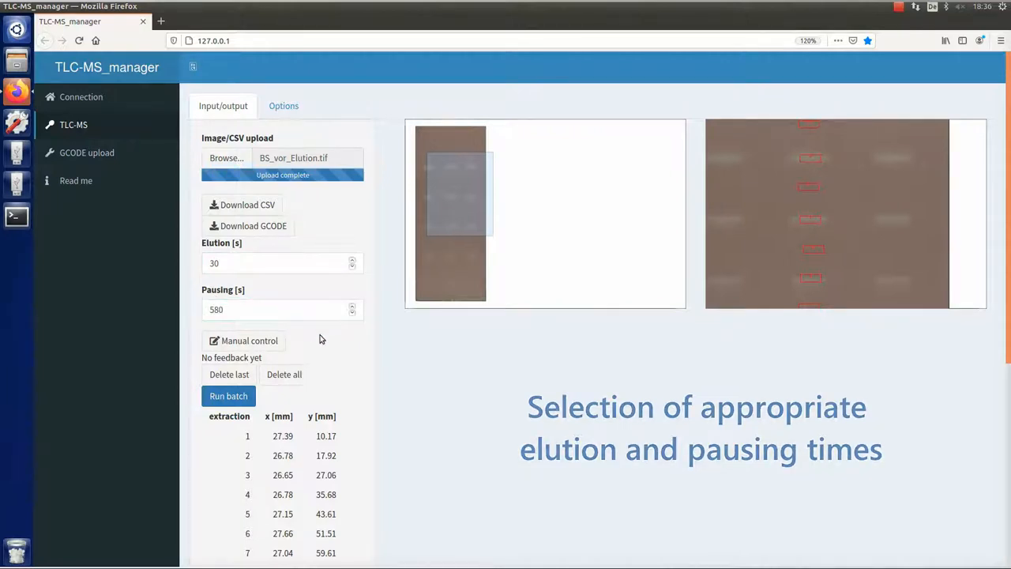
Download the extraction positions as TLCMS.csv and start the batch elution
click(243, 204)
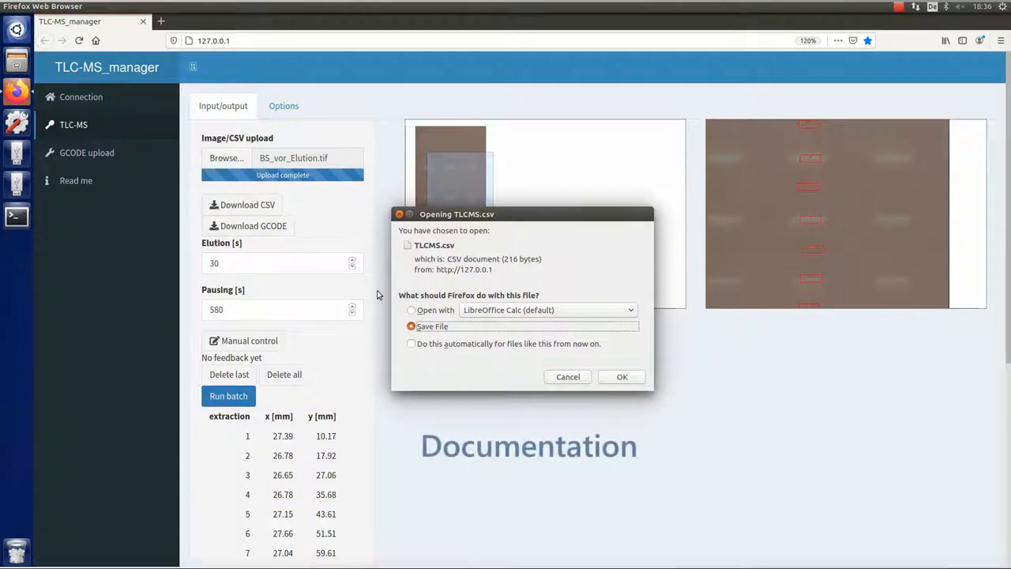
click(621, 377)
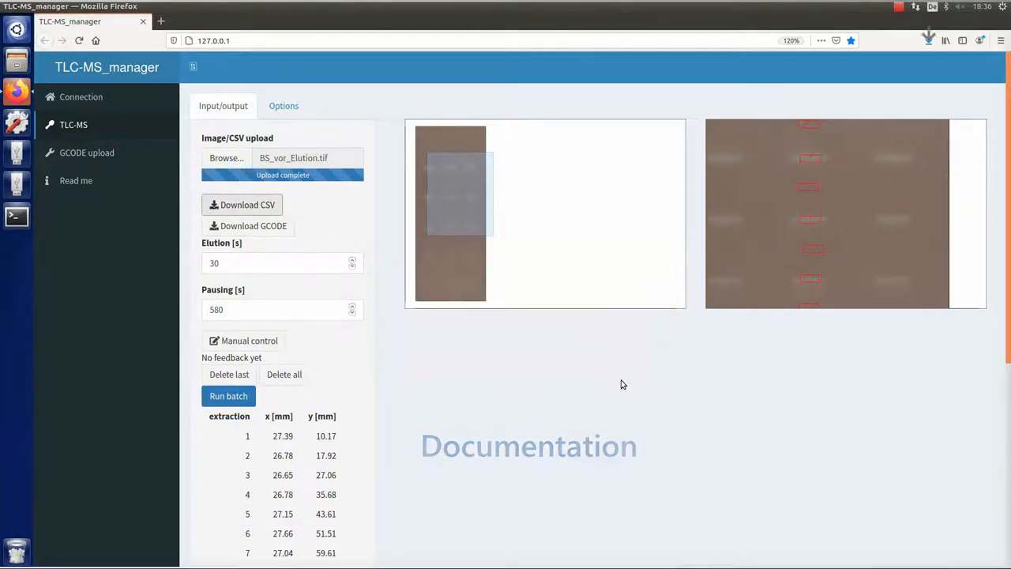
click(228, 395)
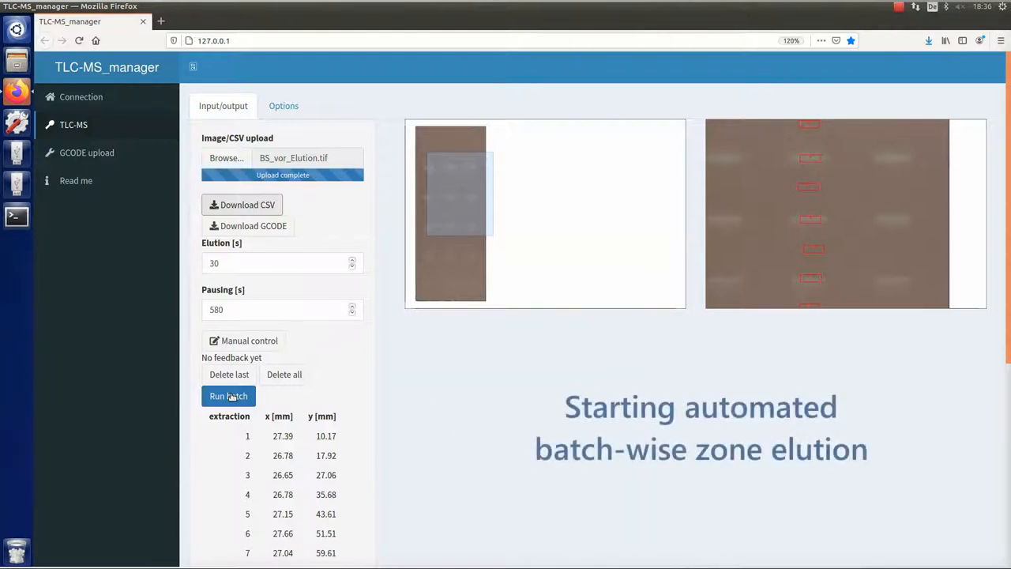